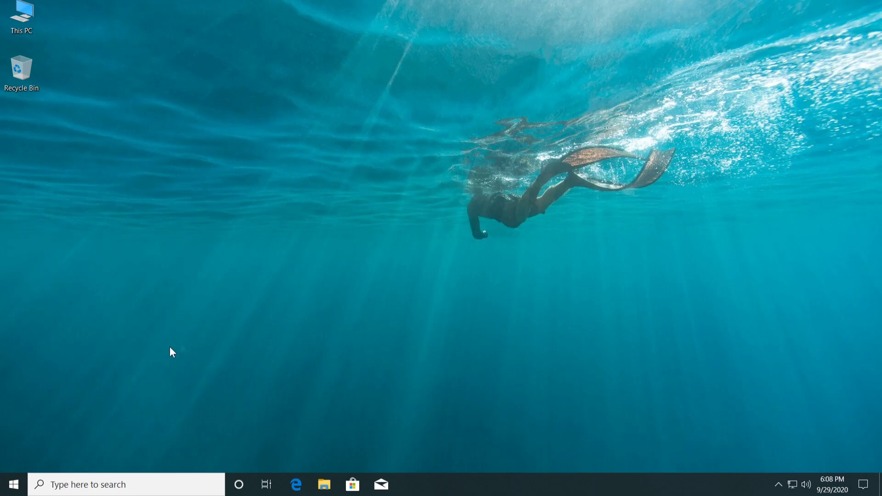
Open Windows Settings from the Start menu
left_click(13, 484)
left_click(16, 482)
left_click(19, 487)
left_click(20, 489)
left_click(16, 482)
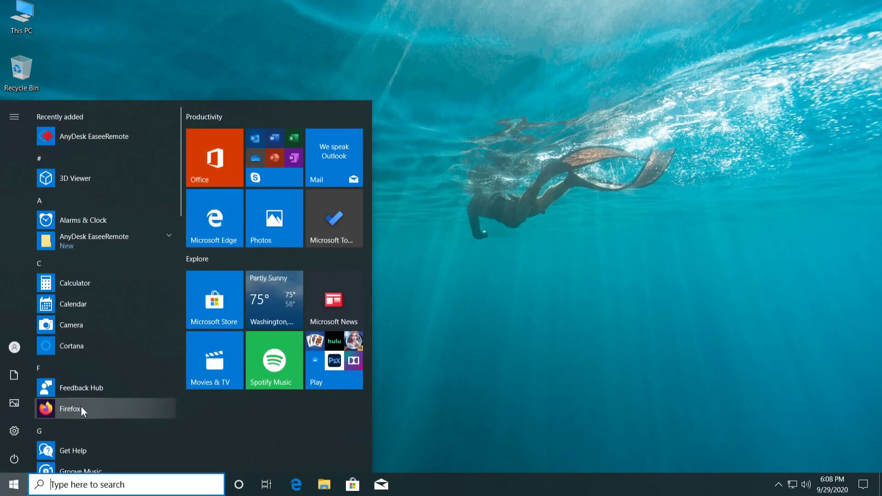
left_click(14, 484)
left_click(14, 484)
left_click(17, 430)
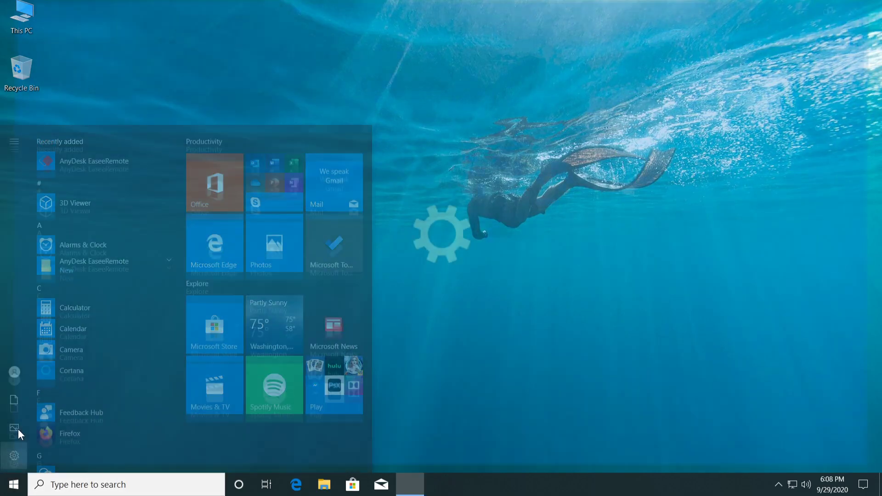
Go to Update & Security to view the three updates pending install in Windows Update
left_click(437, 269)
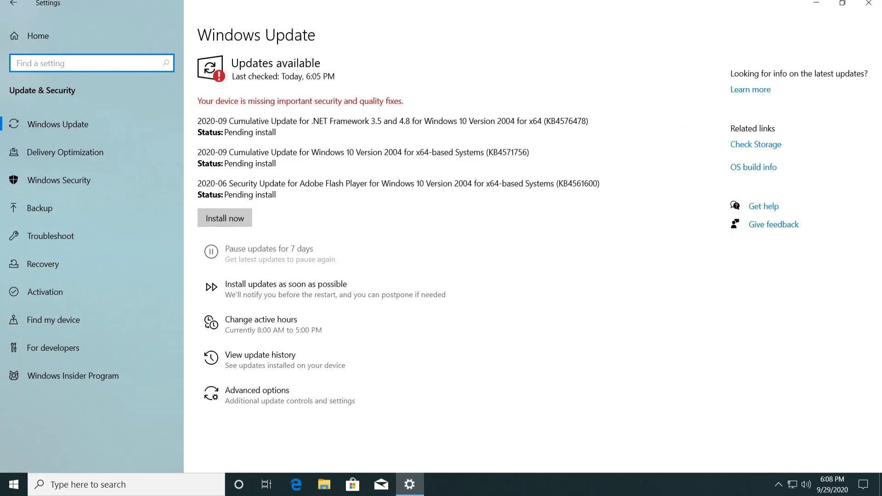
left_click_drag(255, 121, 277, 121)
left_click(278, 200)
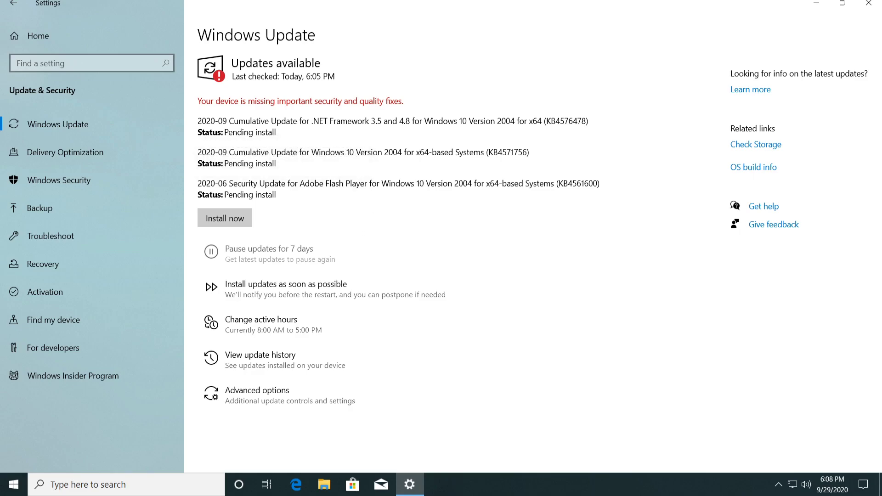
left_click_drag(263, 121, 290, 121)
left_click(290, 121)
Close Settings and run winver to confirm Version 2004, OS Build 19041.264
left_click(868, 3)
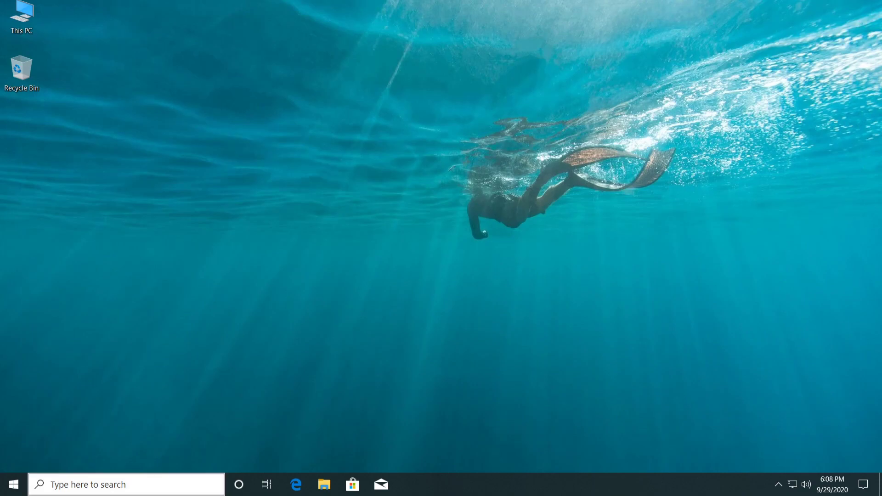
left_click(133, 484)
type("winver")
key("Return")
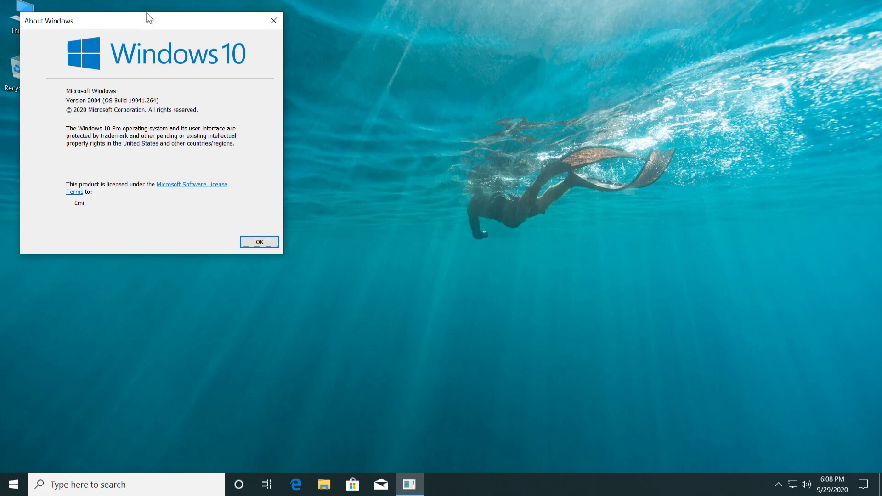
left_click_drag(147, 14, 209, 32)
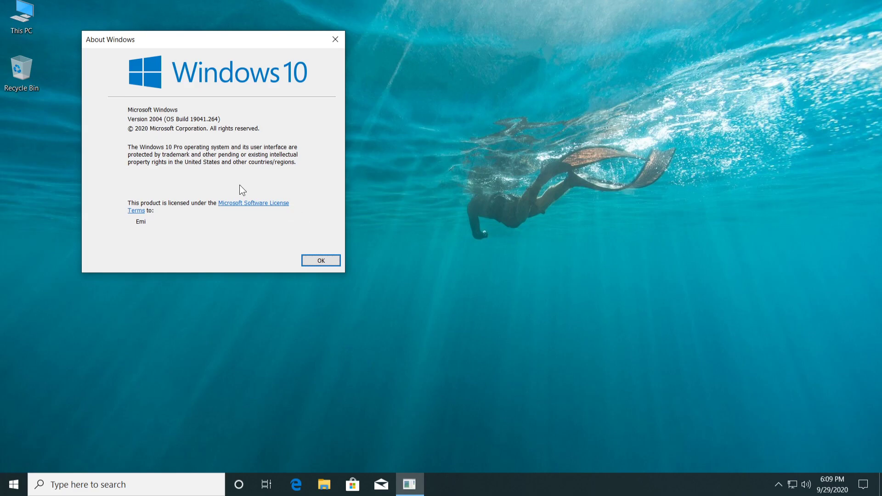
left_click(322, 262)
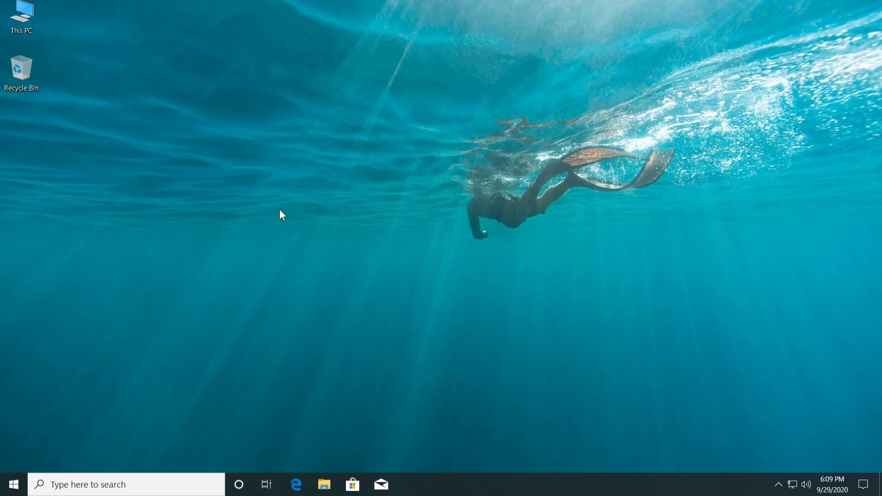
Open C:\Windows\SoftwareDistribution\Download through the Run box
key("super+r")
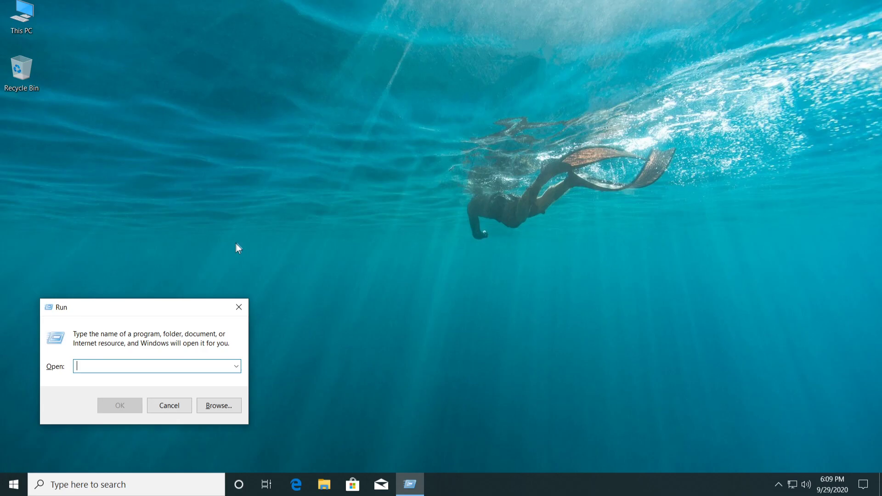
type("C:\\Windows\\SoftwareDistribution\\Download")
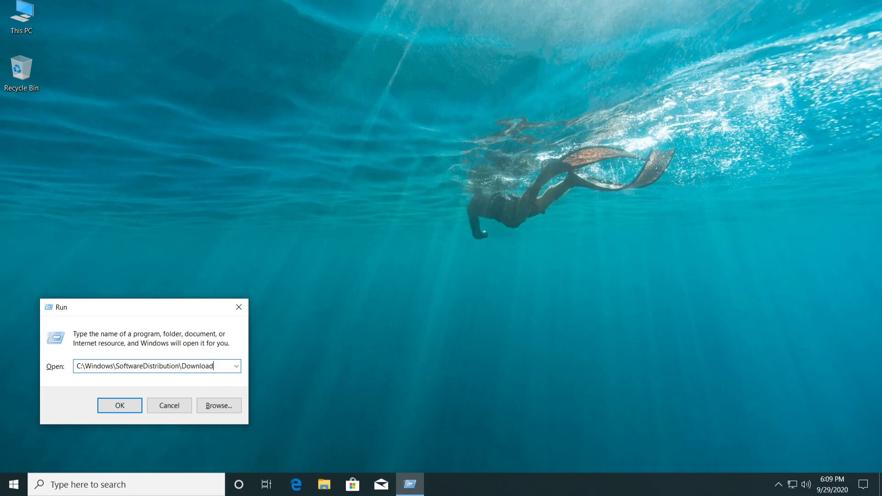
left_click(120, 406)
Select and delete all 8 items in the Download folder
left_click_drag(268, 266, 295, 260)
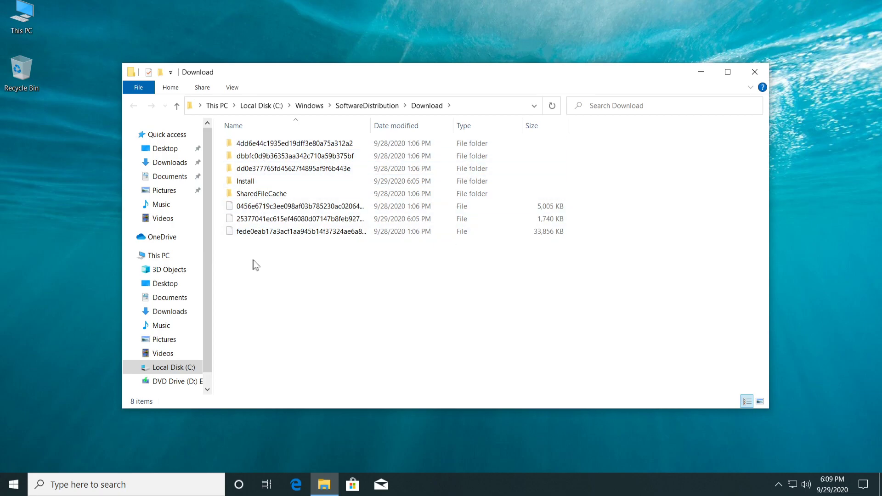
left_click_drag(231, 258, 284, 255)
left_click_drag(230, 256, 287, 138)
right_click(281, 180)
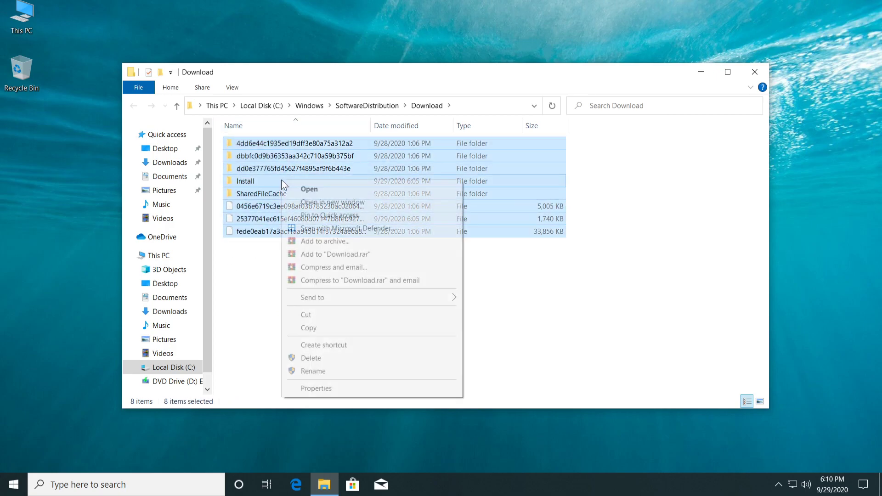
left_click(319, 359)
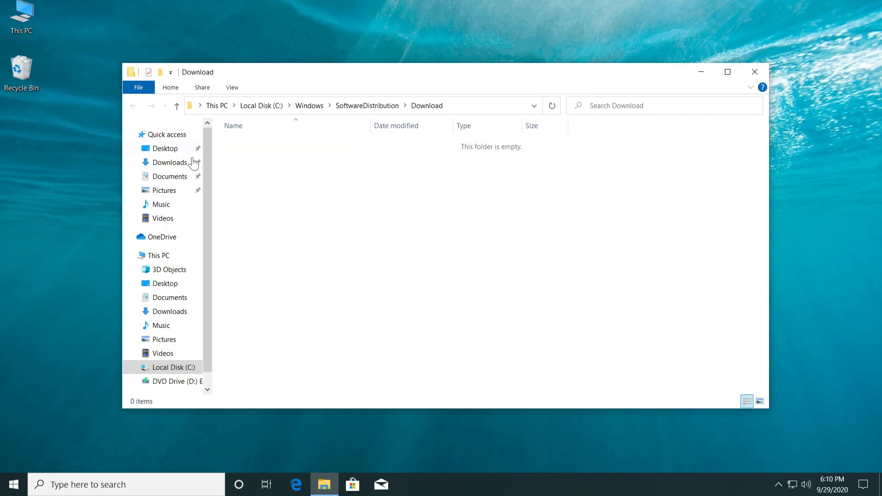
Empty the Recycle Bin permanently and close File Explorer
right_click(31, 71)
left_click(76, 91)
left_click(467, 252)
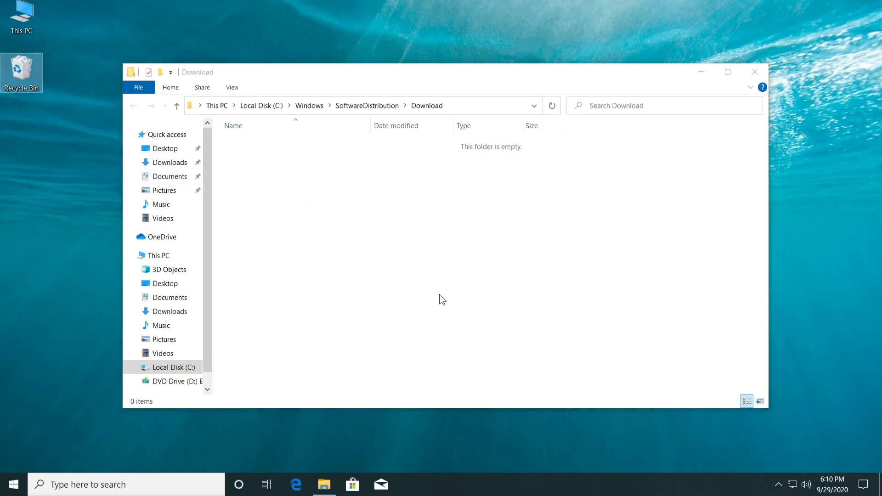
mouse_move(294, 69)
left_mouse_down()
mouse_move(273, 52)
mouse_move(280, 70)
left_mouse_up()
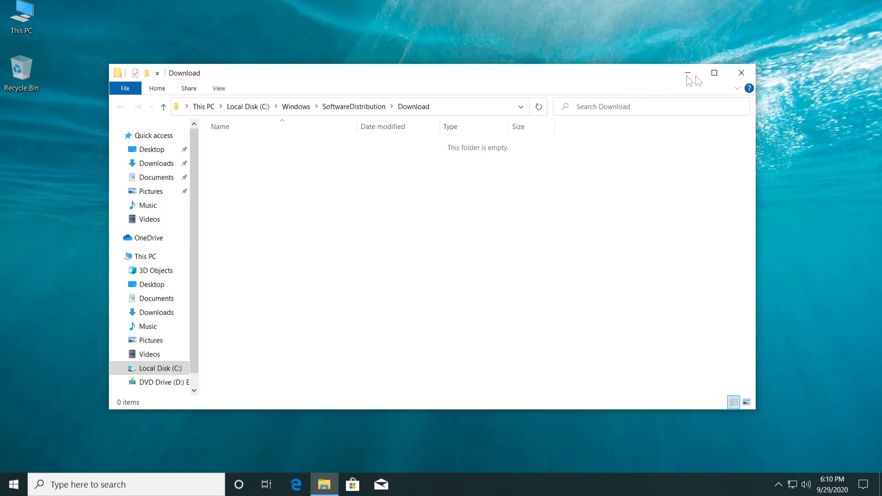
left_click(741, 74)
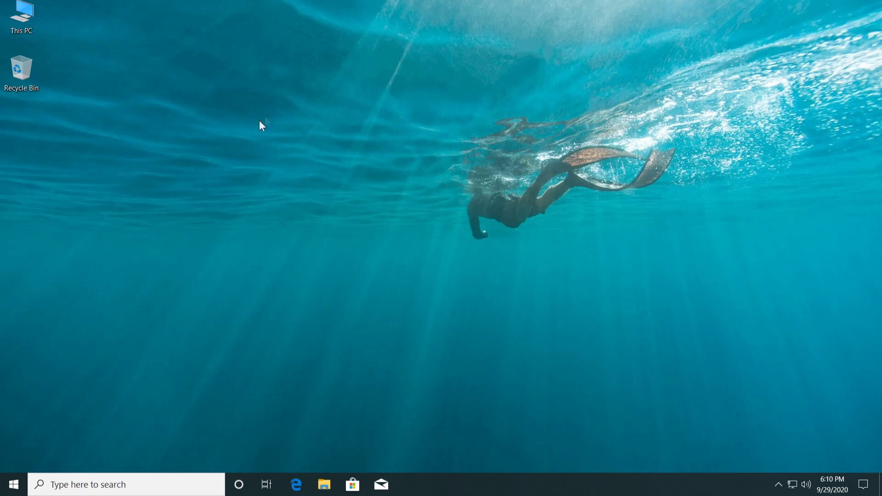
Open This PC and paste the Start Menu Programs Windows System path into the address bar
double_click(23, 16)
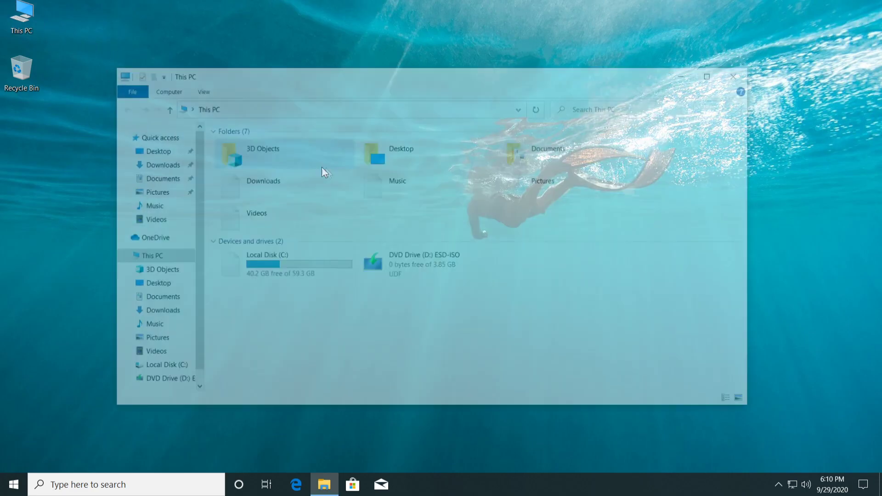
double_click(291, 146)
key("alt+Left")
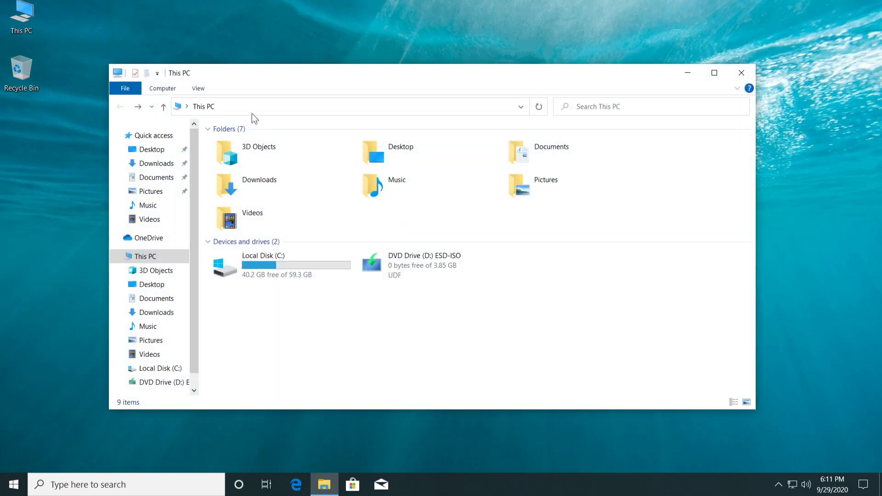
left_click(238, 108)
type("C:\\Users\\Emi\\AppData\\Roaming\\Microsoft\\Windows\\Start Menu\\Programs\\System Tools")
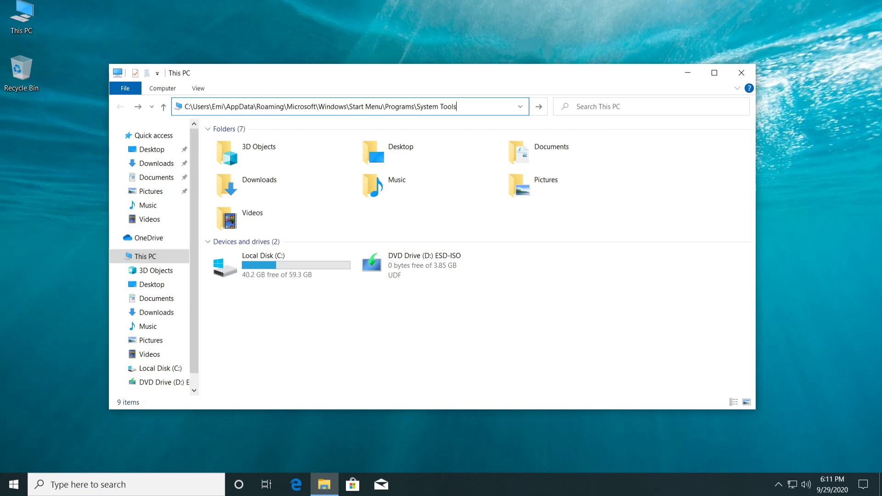
Go to the Windows System folder and bring up the Command Prompt shortcut's context menu
double_click(217, 106)
key("Left")
key("shift+Right")
key("shift+Right")
key("shift+Right")
key("End")
key("Return")
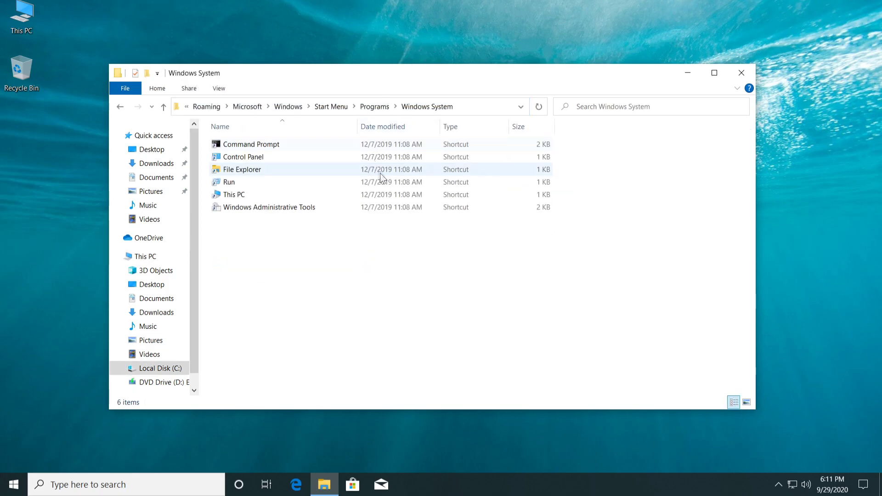
right_click(238, 151)
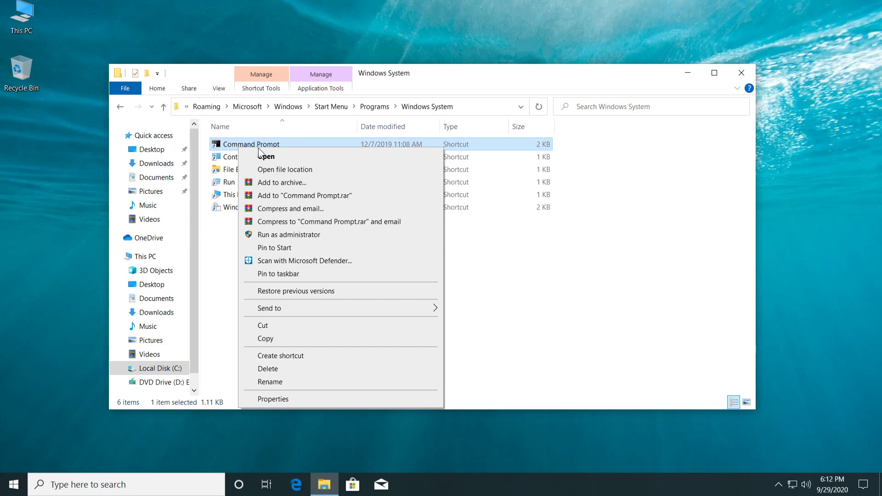
Run Command Prompt as administrator, approving the UAC prompt
left_click(278, 239)
left_click(373, 333)
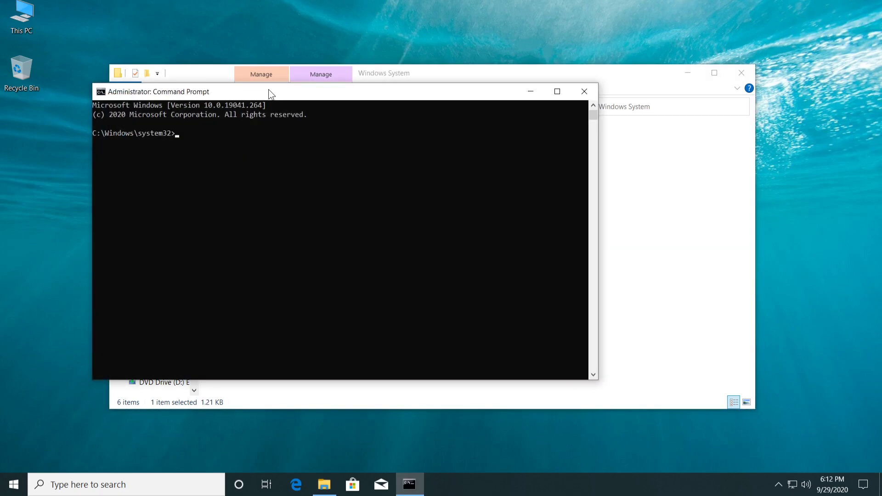
left_click_drag(268, 89, 365, 105)
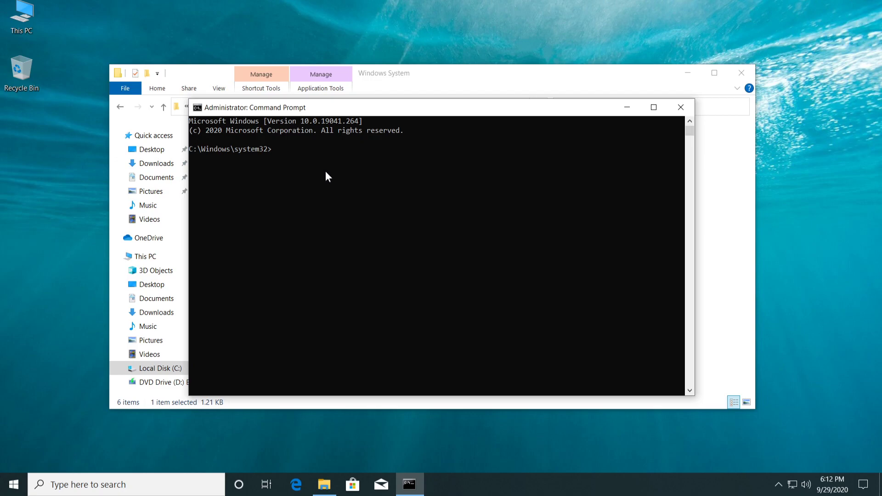
Start PowerShell and run the pasted Get-AppxPackage re-registration command
type("powershell")
key("Return")
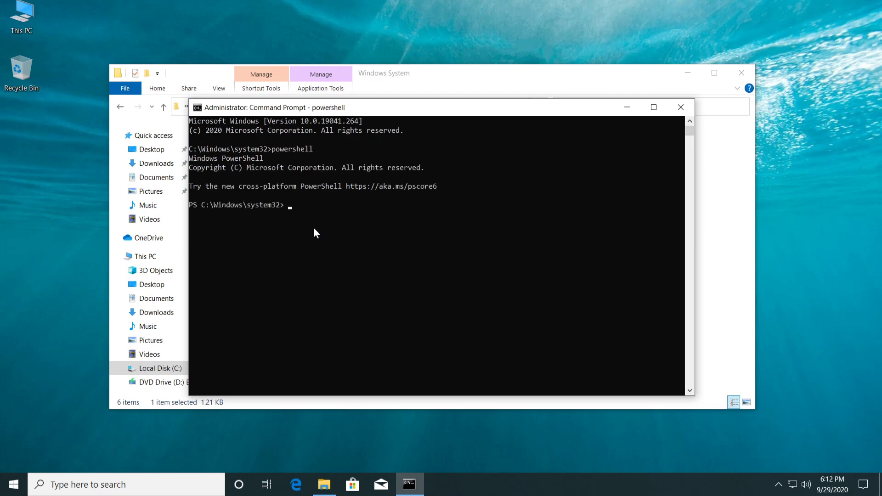
right_click(313, 227)
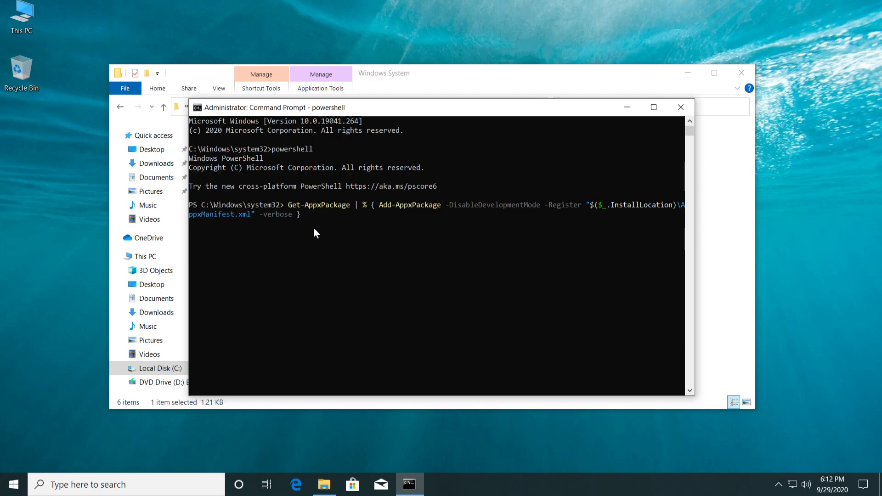
key("Return")
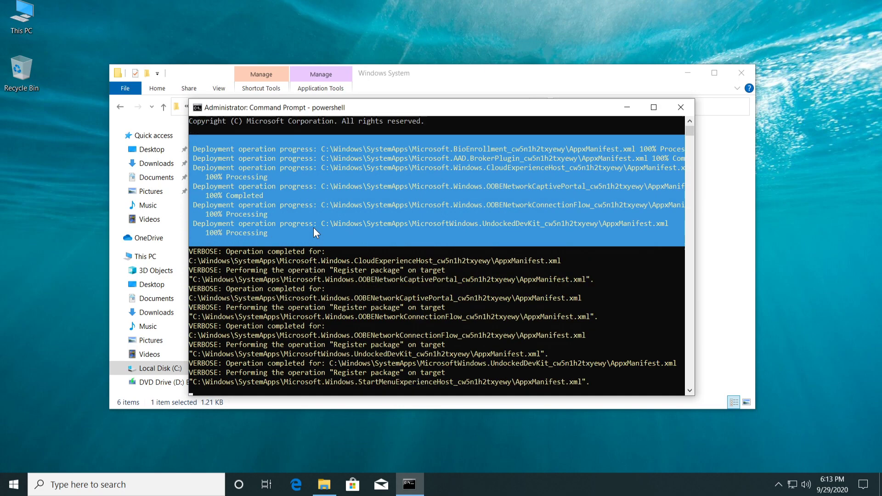